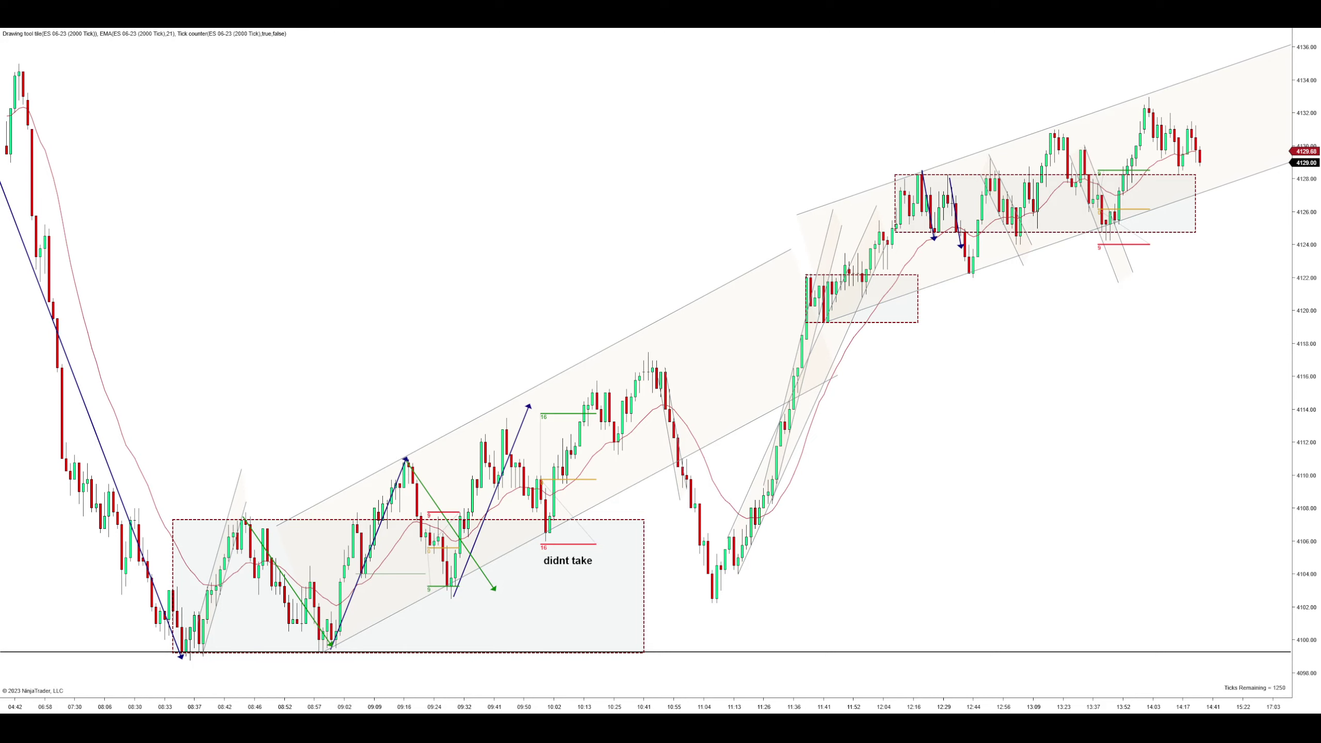
Zoom out and scroll back until the April 9 high near 4145 is visible.
{"action": "scroll", "coordinate": [861, 616], "scroll_direction": "down", "scroll_amount": 3}
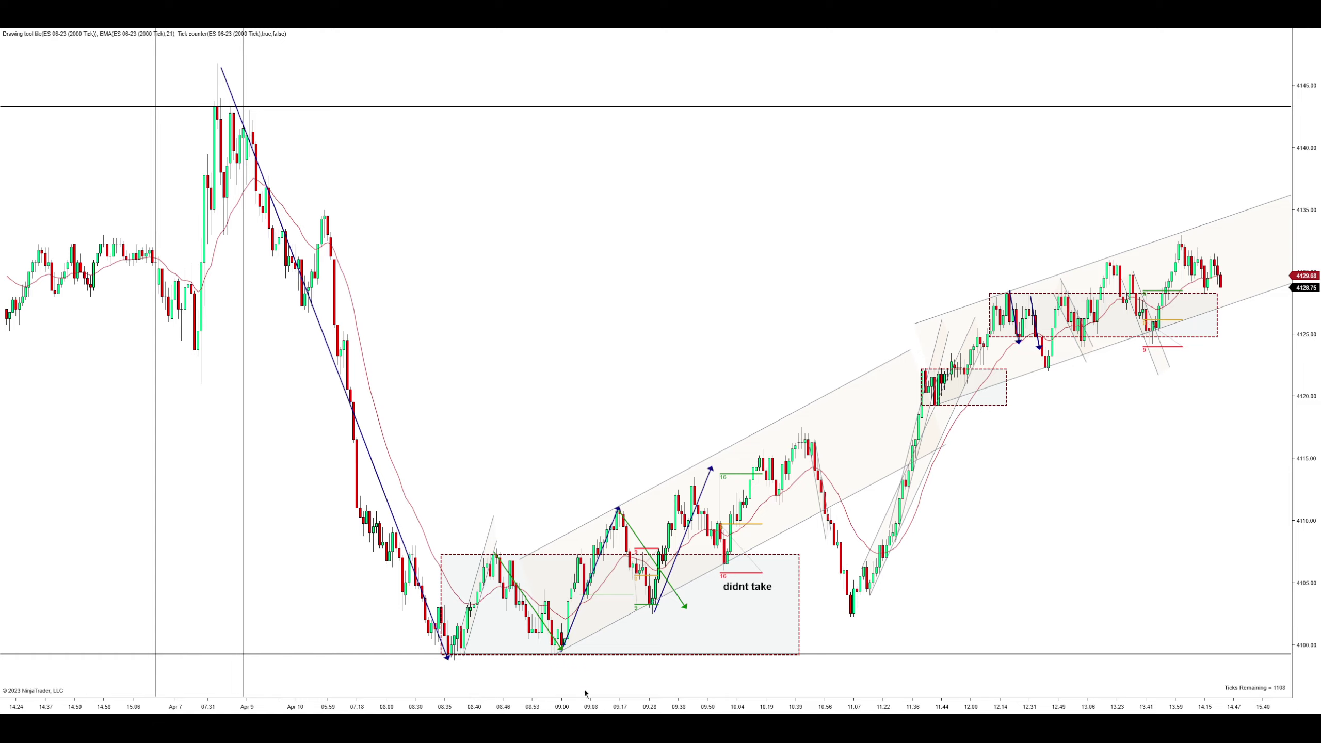
{"action": "scroll", "coordinate": [586, 694], "scroll_direction": "up", "scroll_amount": 3}
{"action": "scroll", "coordinate": [754, 298], "scroll_direction": "up", "scroll_amount": 5}
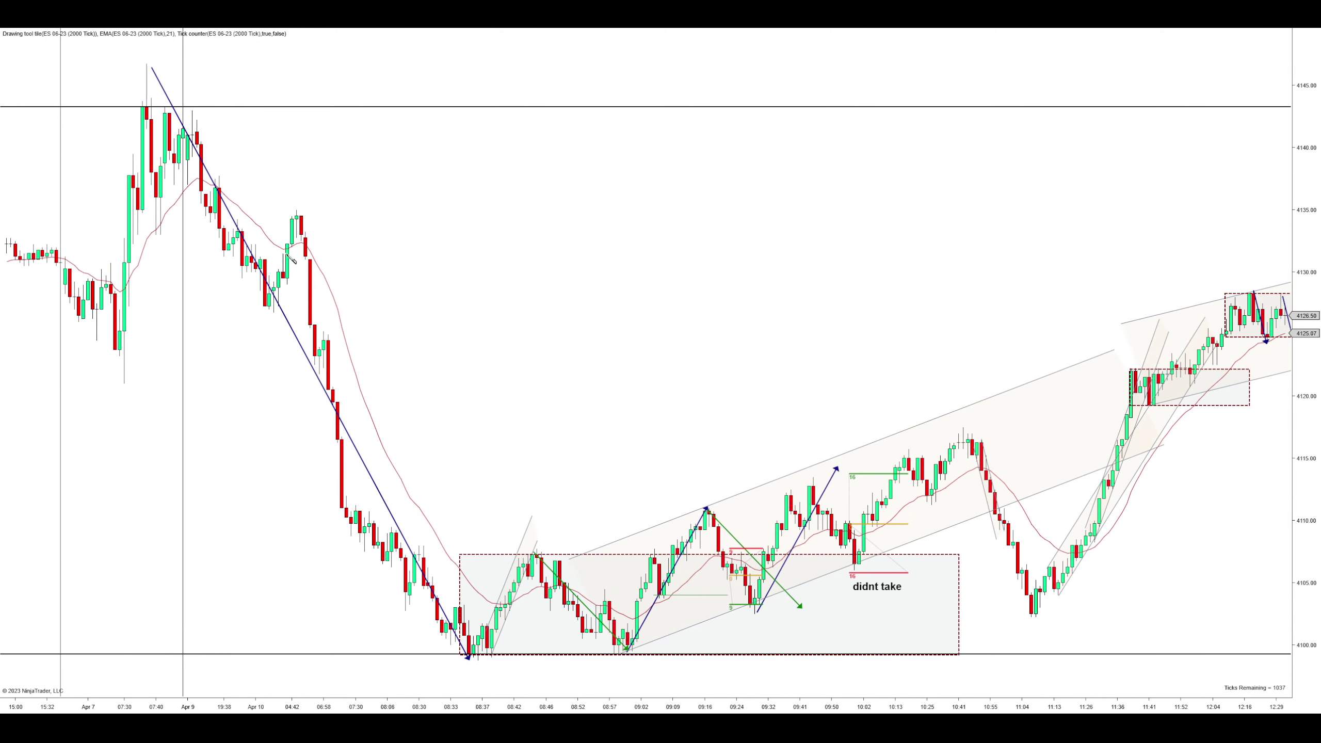
Draw a narrow descending trend channel from the April 9 high to the 4100 low.
{"action": "left_click", "coordinate": [146, 61]}
{"action": "left_click", "coordinate": [790, 697]}
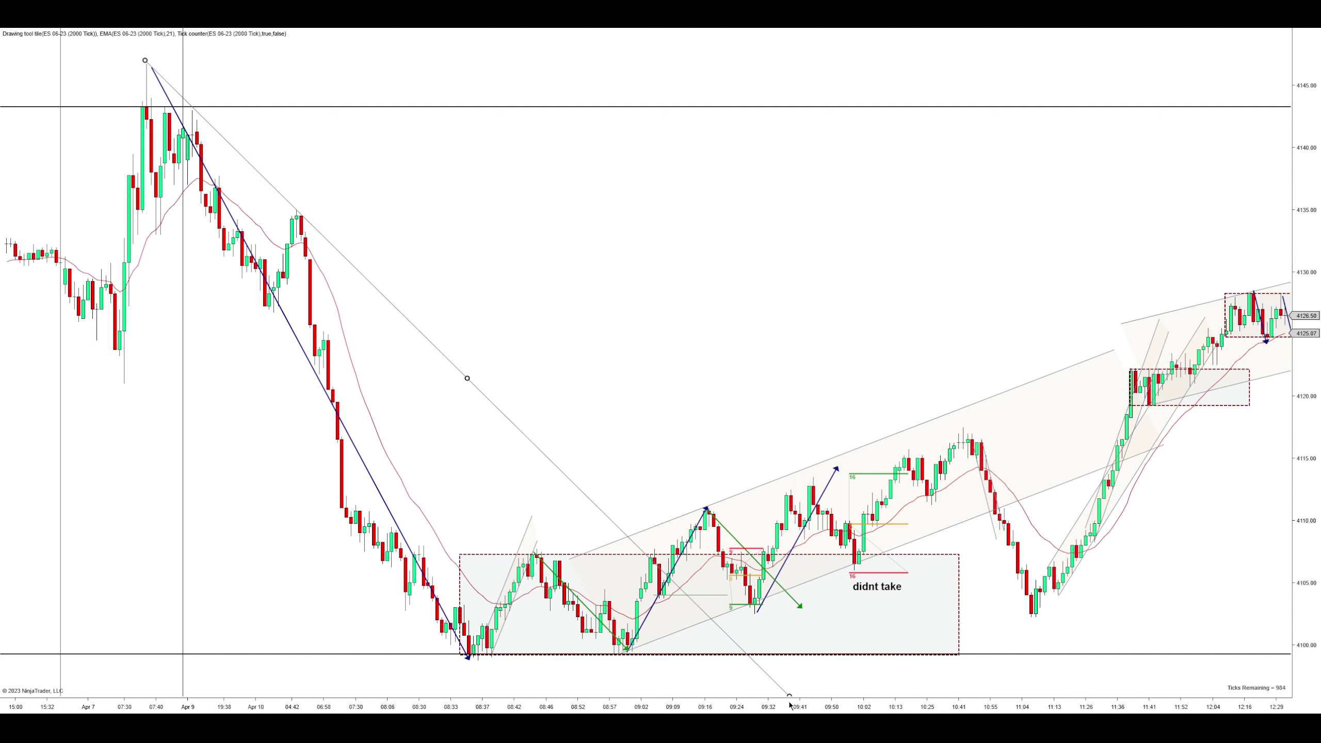
{"action": "left_click", "coordinate": [748, 663]}
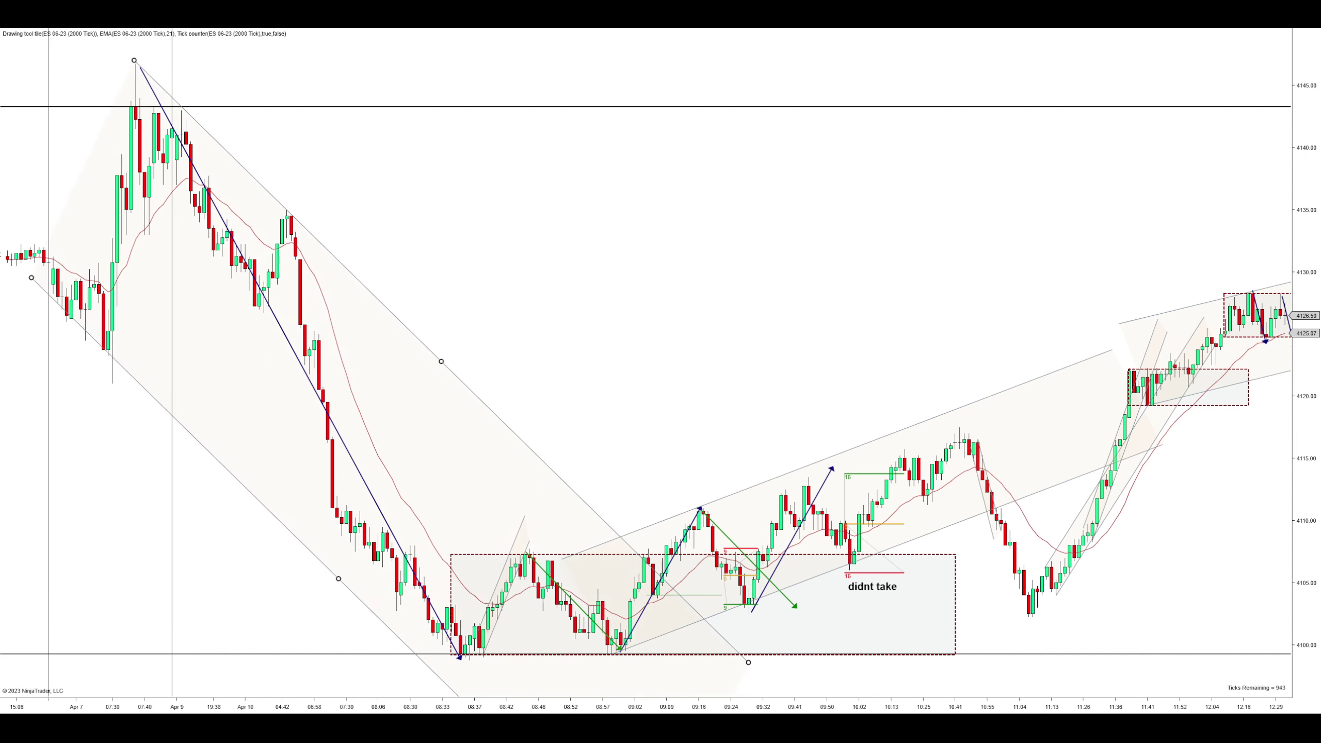
{"action": "left_click_drag", "start_coordinate": [338, 579], "coordinate": [291, 526]}
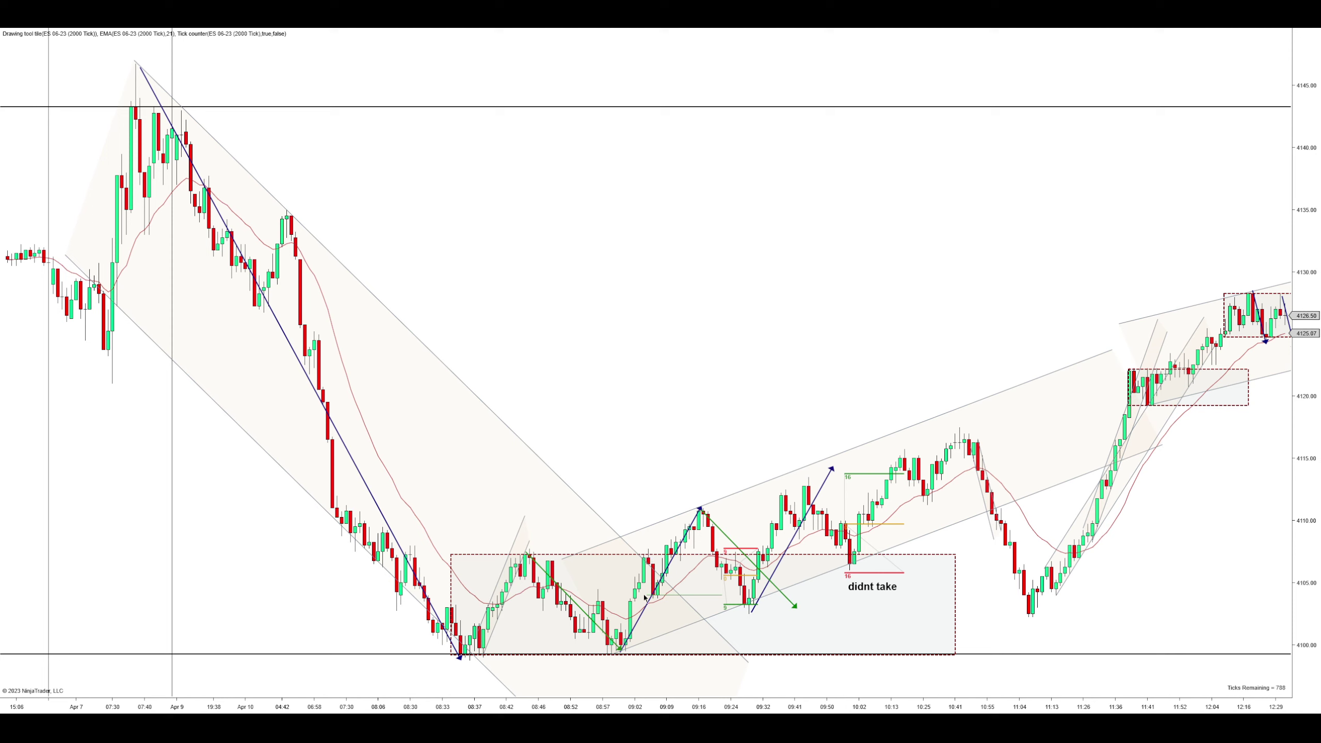
Delete the selected descending trend channel.
{"action": "key", "text": "Delete"}
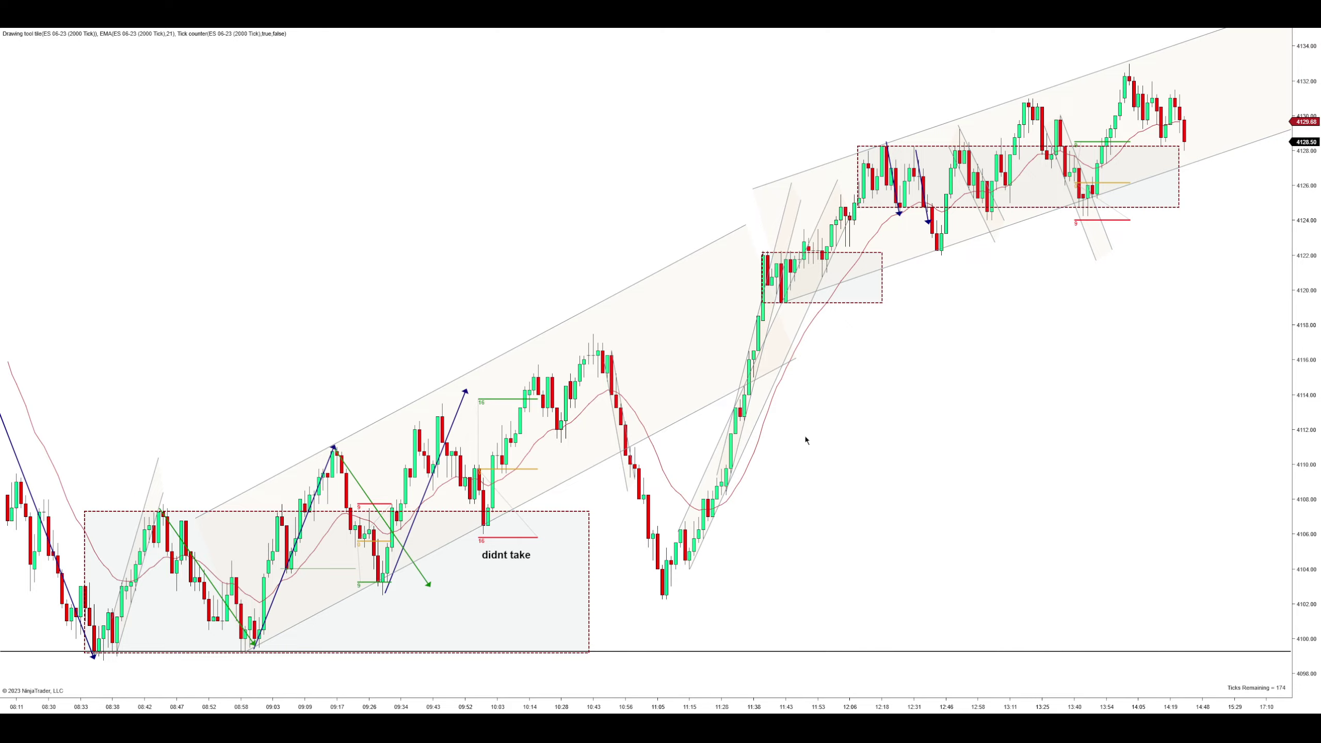
{"action": "scroll", "coordinate": [1044, 281], "scroll_direction": "up", "scroll_amount": 5}
{"action": "left_click_drag", "start_coordinate": [1035, 481], "coordinate": [957, 440]}
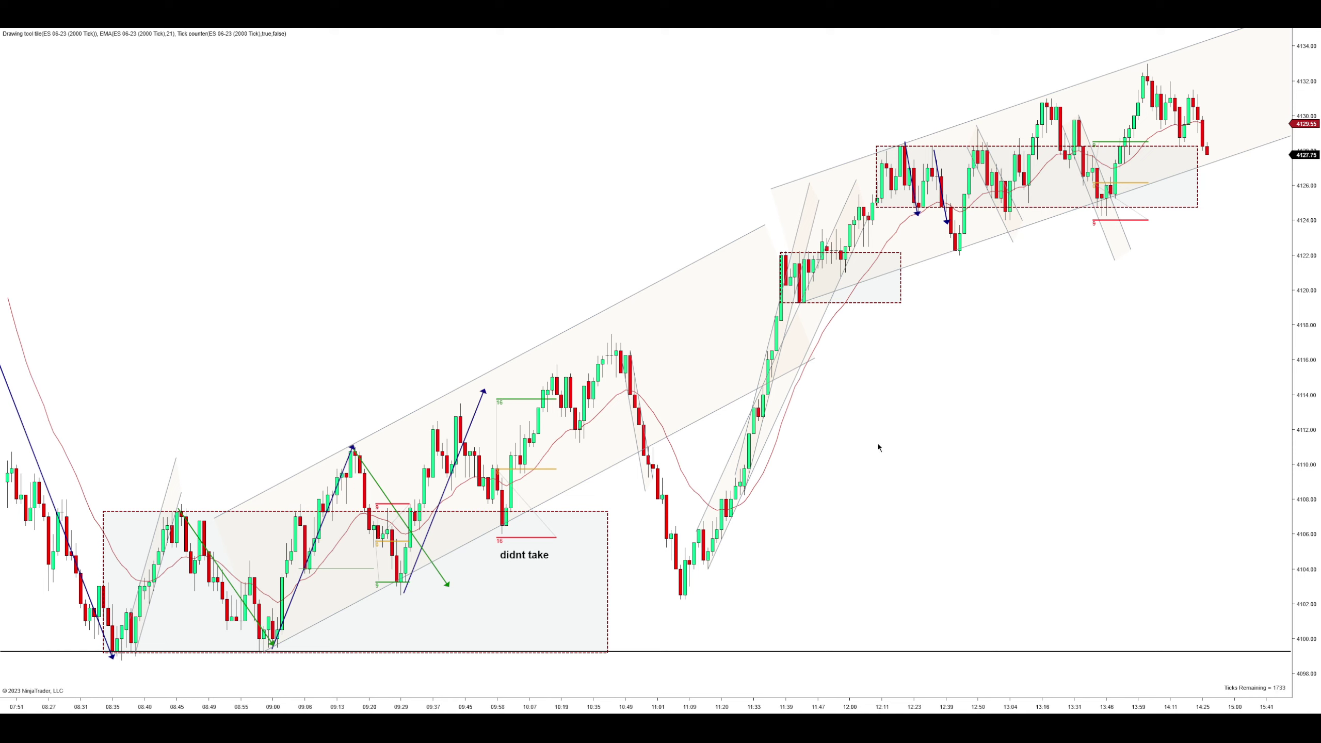
Duplicate the 'didnt take' note and place the copy below the upper range box.
{"action": "left_click", "coordinate": [540, 553]}
{"action": "key", "text": "ctrl+c"}
{"action": "key", "text": "ctrl+v"}
{"action": "left_click_drag", "start_coordinate": [536, 544], "coordinate": [1118, 231]}
{"action": "scroll", "coordinate": [961, 601], "scroll_direction": "up", "scroll_amount": 5}
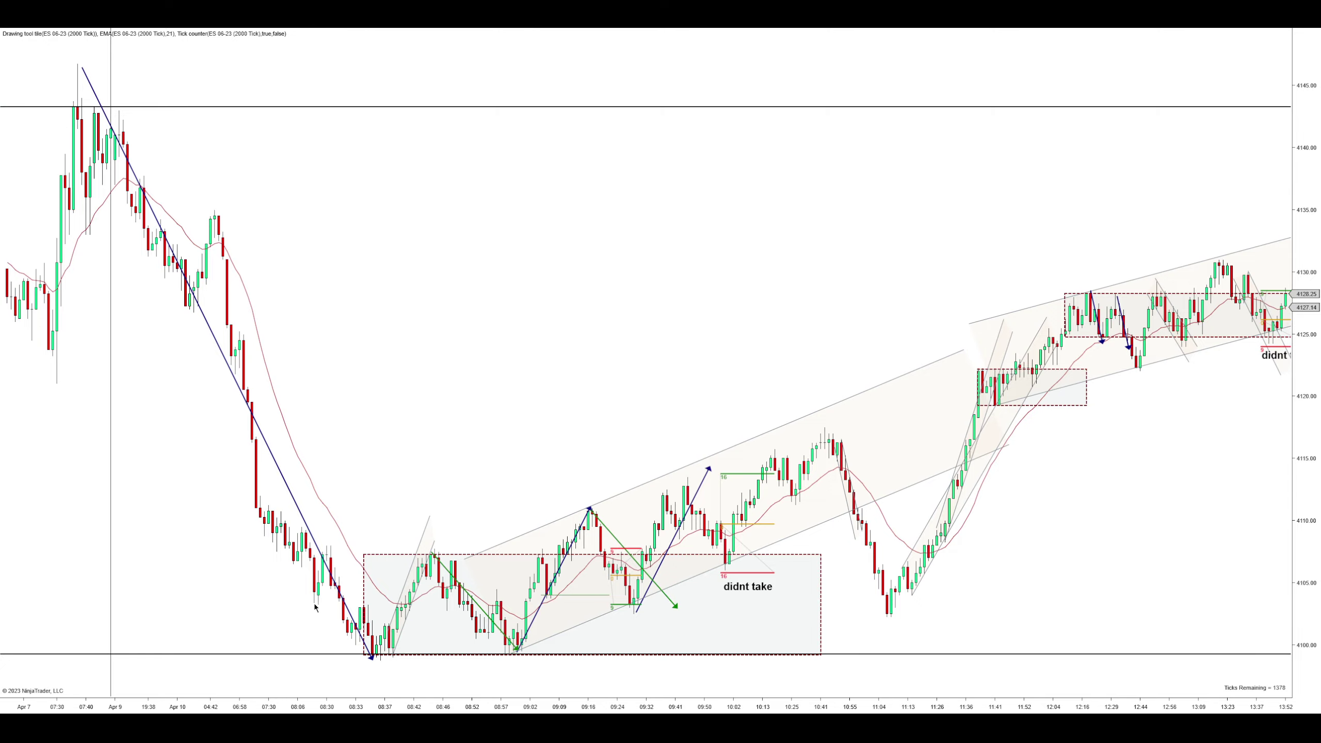
{"action": "scroll", "coordinate": [324, 224], "scroll_direction": "up", "scroll_amount": 3}
Zoom in on the bars from the April 9 sell-off through the 11:32 rally.
{"action": "scroll", "coordinate": [325, 224], "scroll_direction": "up", "scroll_amount": 5}
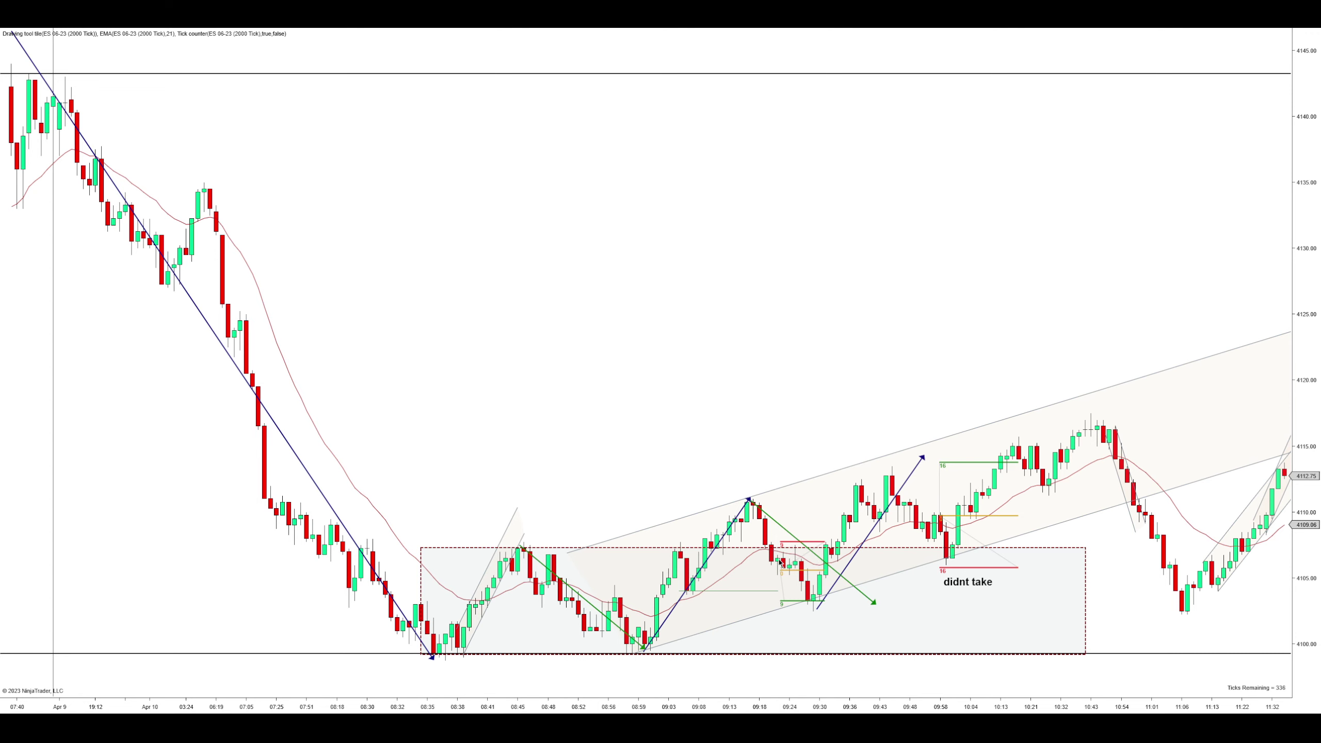
Zoom the time axis so only 03:24 to 11:32 fills the chart.
{"action": "left_click_drag", "start_coordinate": [842, 707], "coordinate": [695, 482]}
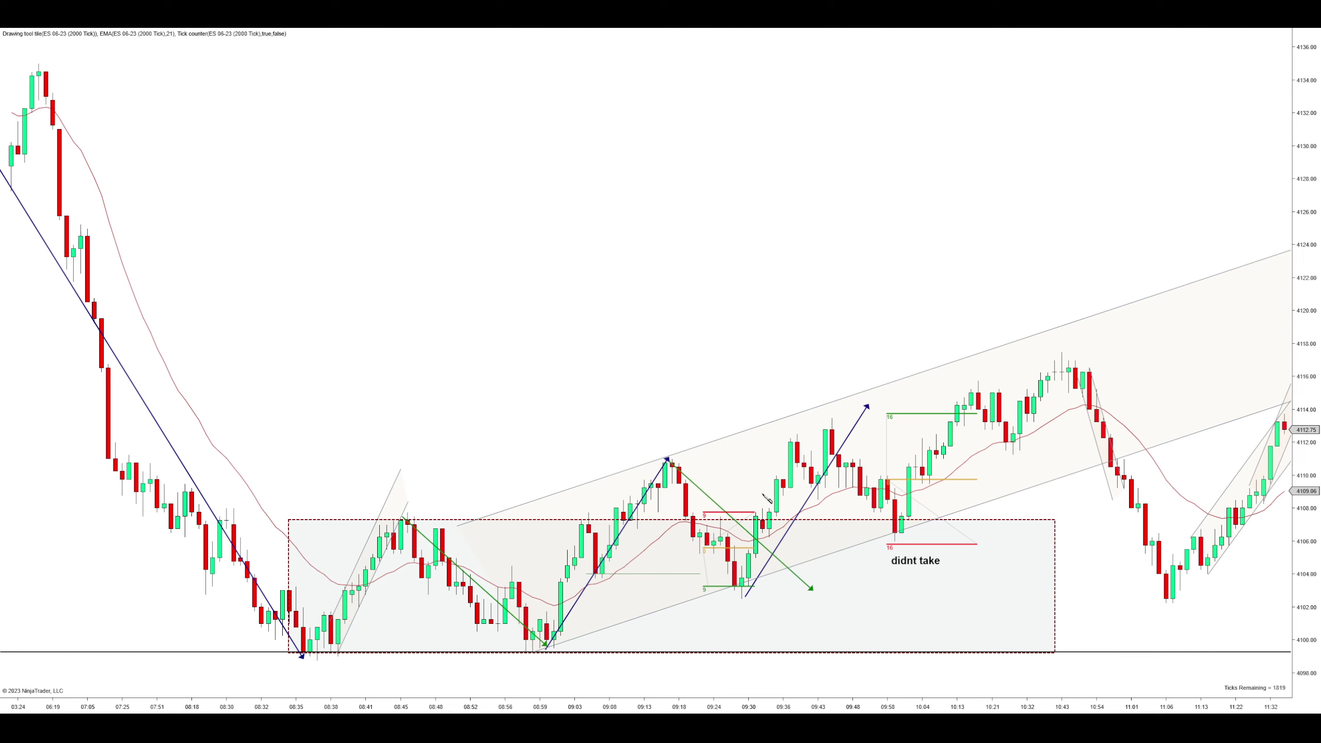
Place a risk/reward marker at the 09:30 entry with a 19-tick stop and 22-tick target.
{"action": "mouse_move", "coordinate": [749, 509]}
{"action": "left_mouse_down"}
{"action": "mouse_move", "coordinate": [787, 511]}
{"action": "mouse_move", "coordinate": [806, 545]}
{"action": "left_mouse_up"}
{"action": "left_click", "coordinate": [805, 545]}
{"action": "left_click_drag", "start_coordinate": [799, 541], "coordinate": [830, 601]}
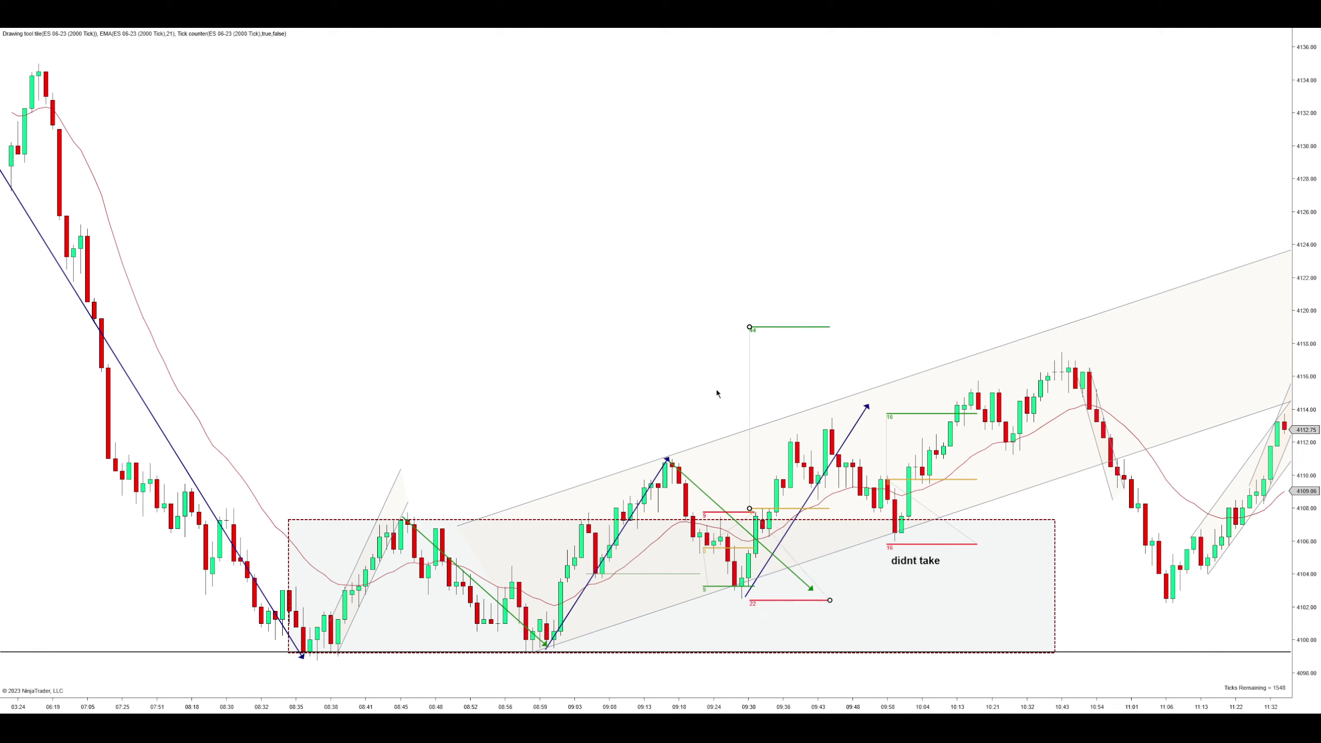
{"action": "left_click", "coordinate": [677, 431]}
Delete the 22-tick risk/reward marker and reset the blue arrow on the 09:30 upswing.
{"action": "left_click", "coordinate": [752, 418]}
{"action": "key", "text": "Delete"}
{"action": "left_click_drag", "start_coordinate": [807, 500], "coordinate": [373, 564]}
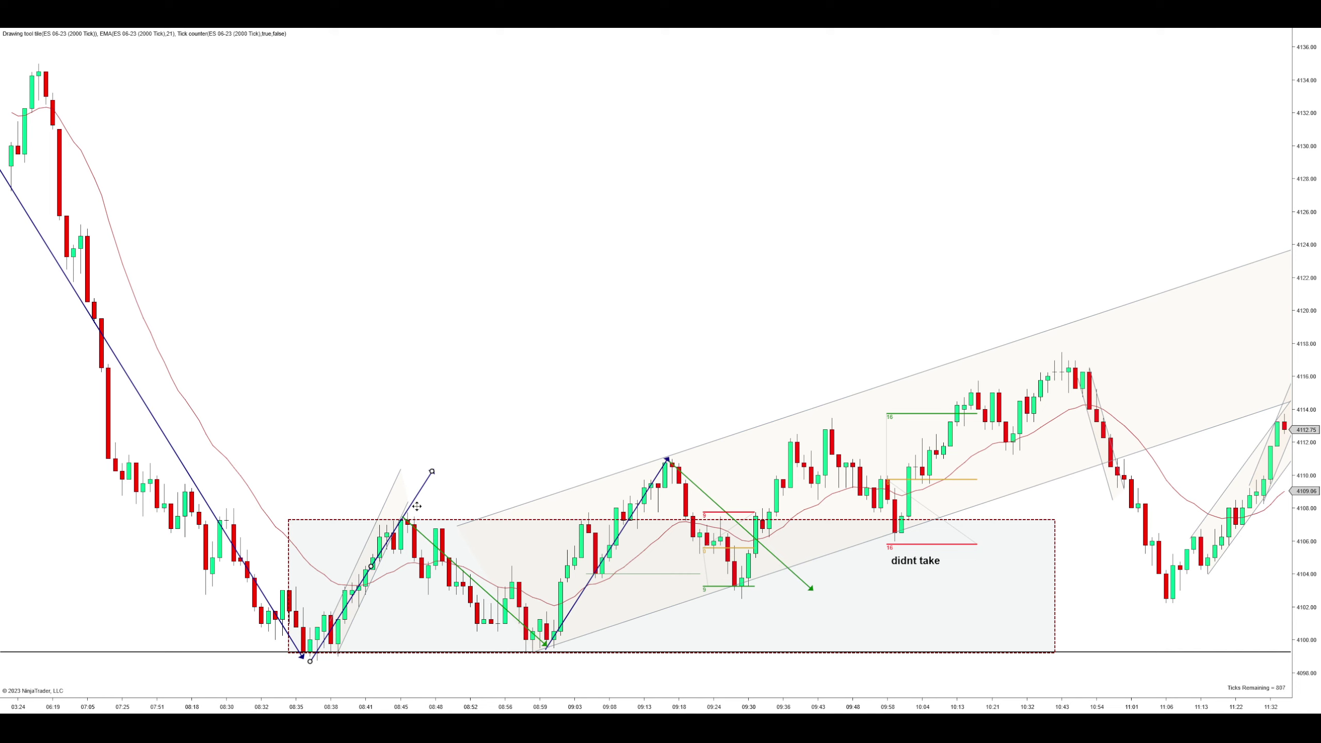
{"action": "left_click_drag", "start_coordinate": [415, 496], "coordinate": [846, 430]}
{"action": "left_click", "coordinate": [703, 506]}
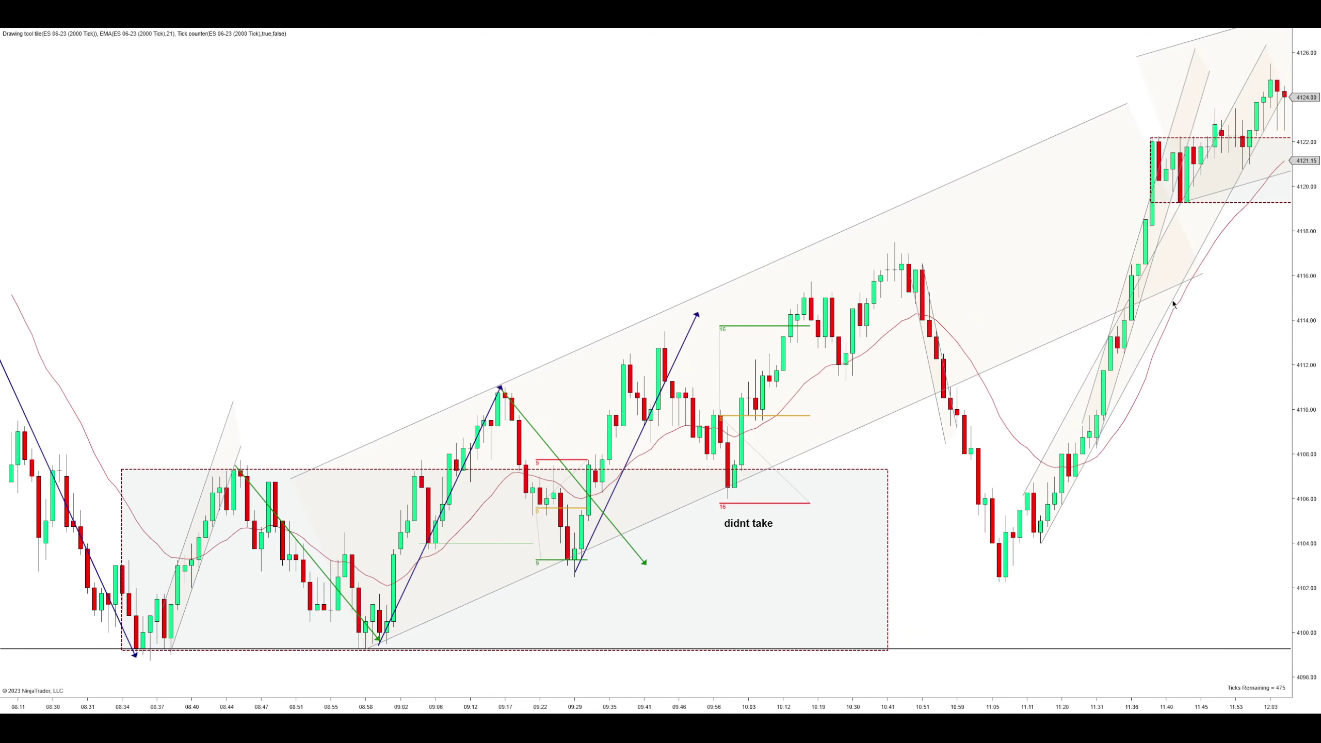
Nudge the late-morning rising channel slightly right and down to fit the rally.
{"action": "left_click", "coordinate": [1203, 275]}
{"action": "left_click_drag", "start_coordinate": [809, 267], "coordinate": [832, 278]}
{"action": "scroll", "coordinate": [854, 364], "scroll_direction": "up", "scroll_amount": 5}
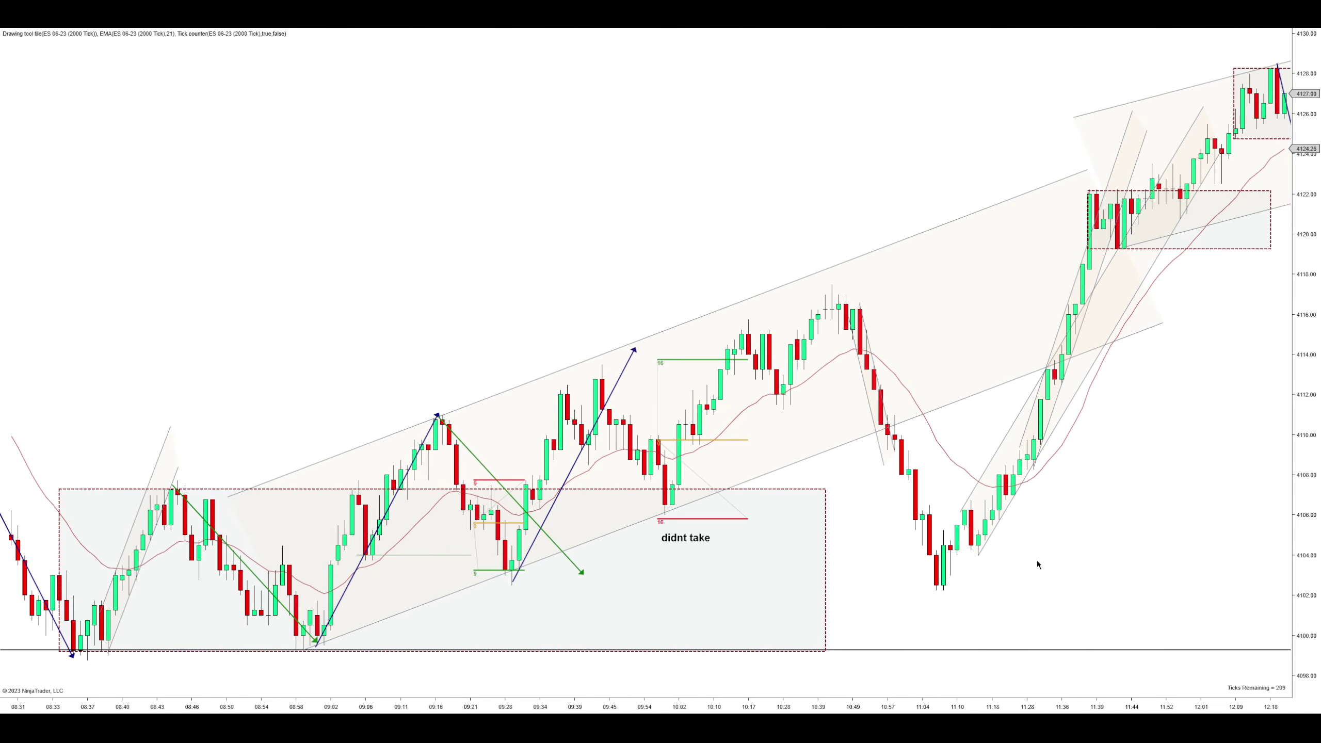
Draw a blue zigzag arrow from the 11:04 low, then pan to show bars through 12:49.
{"action": "scroll", "coordinate": [1000, 696], "scroll_direction": "down", "scroll_amount": 3}
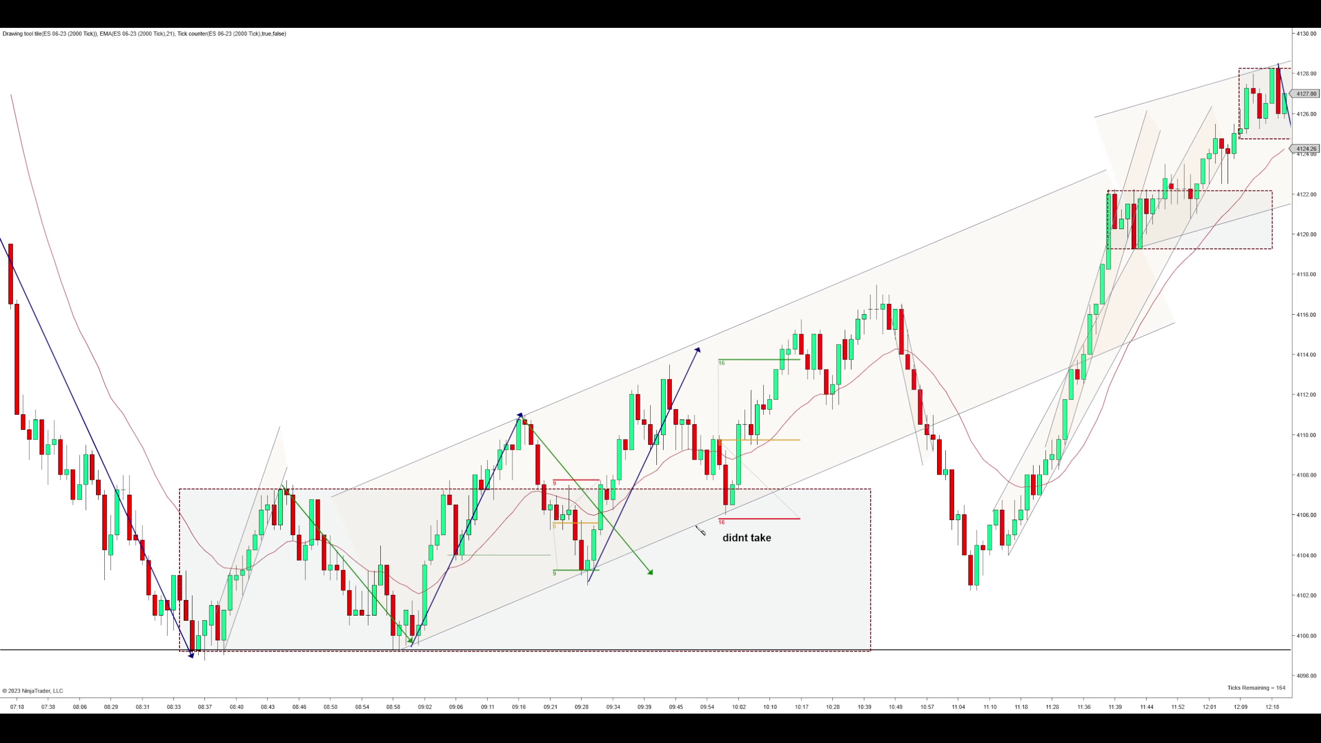
{"action": "mouse_move", "coordinate": [978, 590]}
{"action": "left_mouse_down"}
{"action": "mouse_move", "coordinate": [1036, 512]}
{"action": "mouse_move", "coordinate": [1035, 472]}
{"action": "mouse_move", "coordinate": [1082, 527]}
{"action": "mouse_move", "coordinate": [1136, 441]}
{"action": "left_mouse_up"}
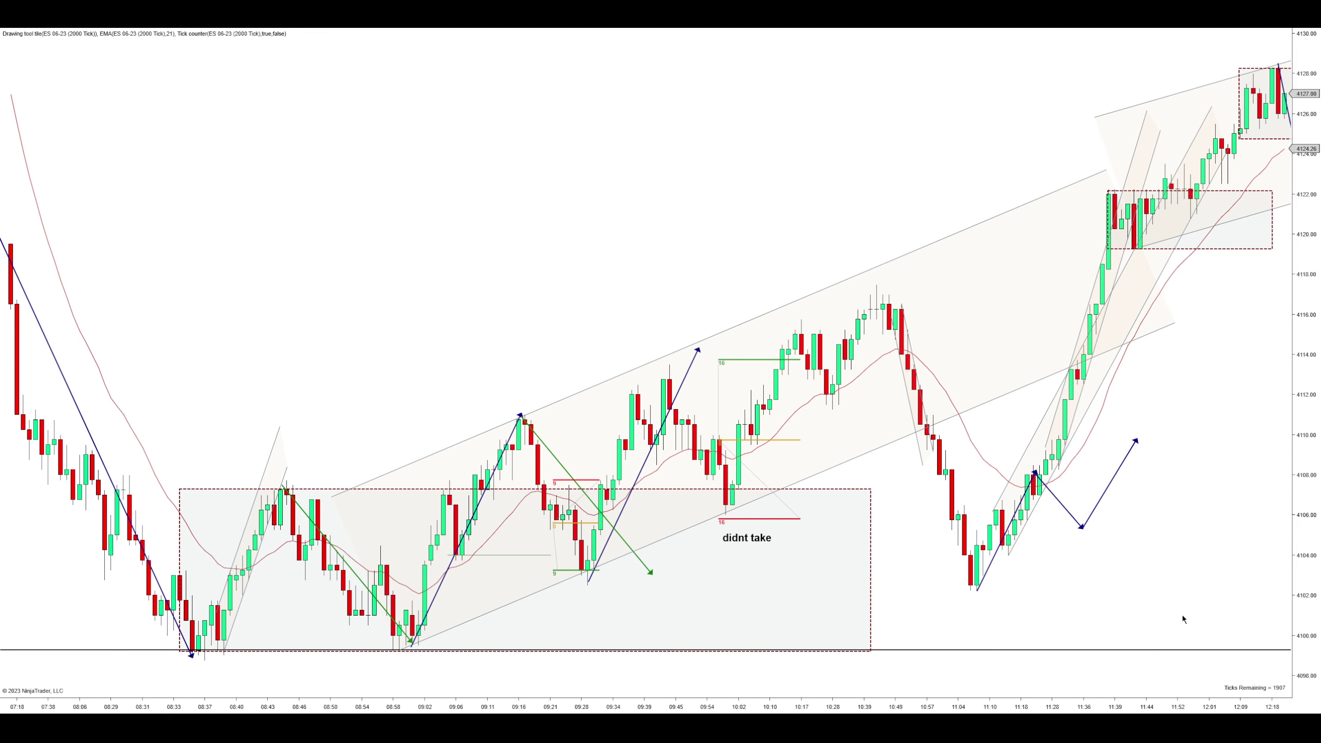
{"action": "left_click_drag", "start_coordinate": [1182, 614], "coordinate": [1093, 497]}
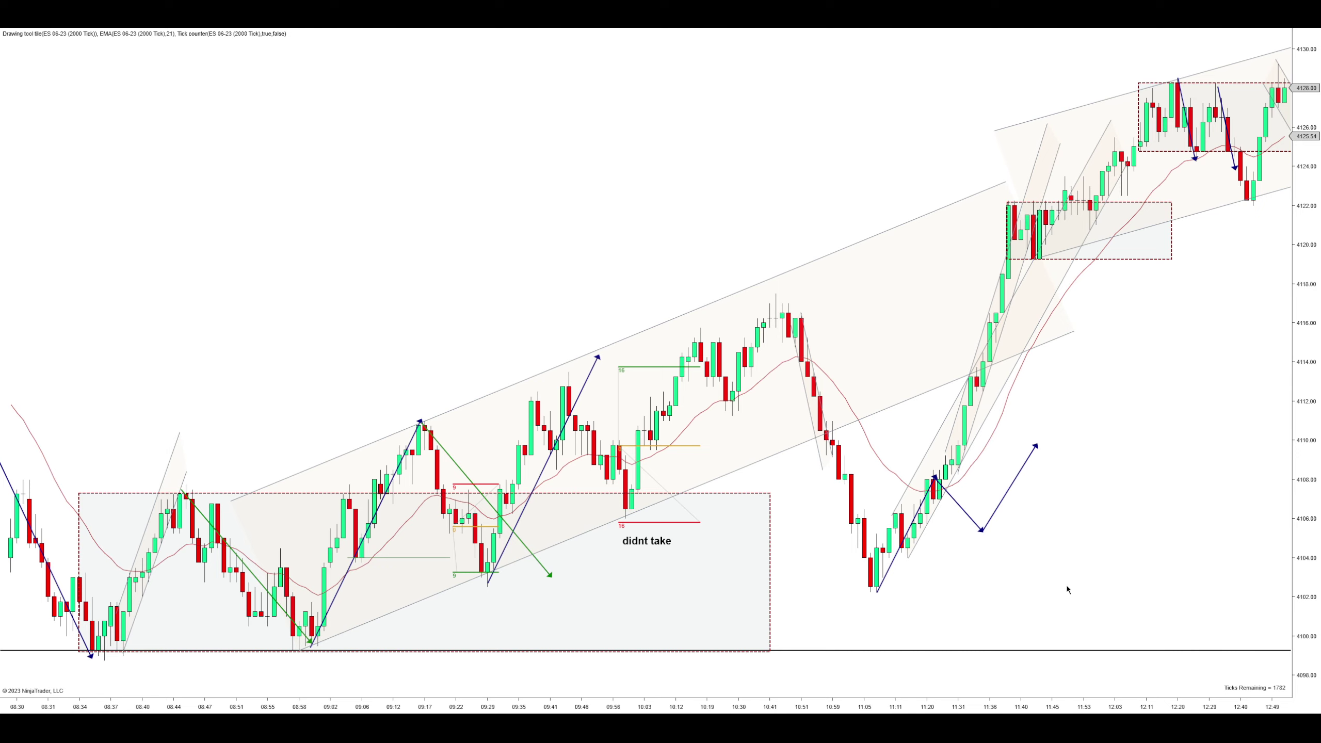
{"action": "scroll", "coordinate": [960, 631], "scroll_direction": "up", "scroll_amount": 3}
{"action": "scroll", "coordinate": [999, 664], "scroll_direction": "down", "scroll_amount": 2}
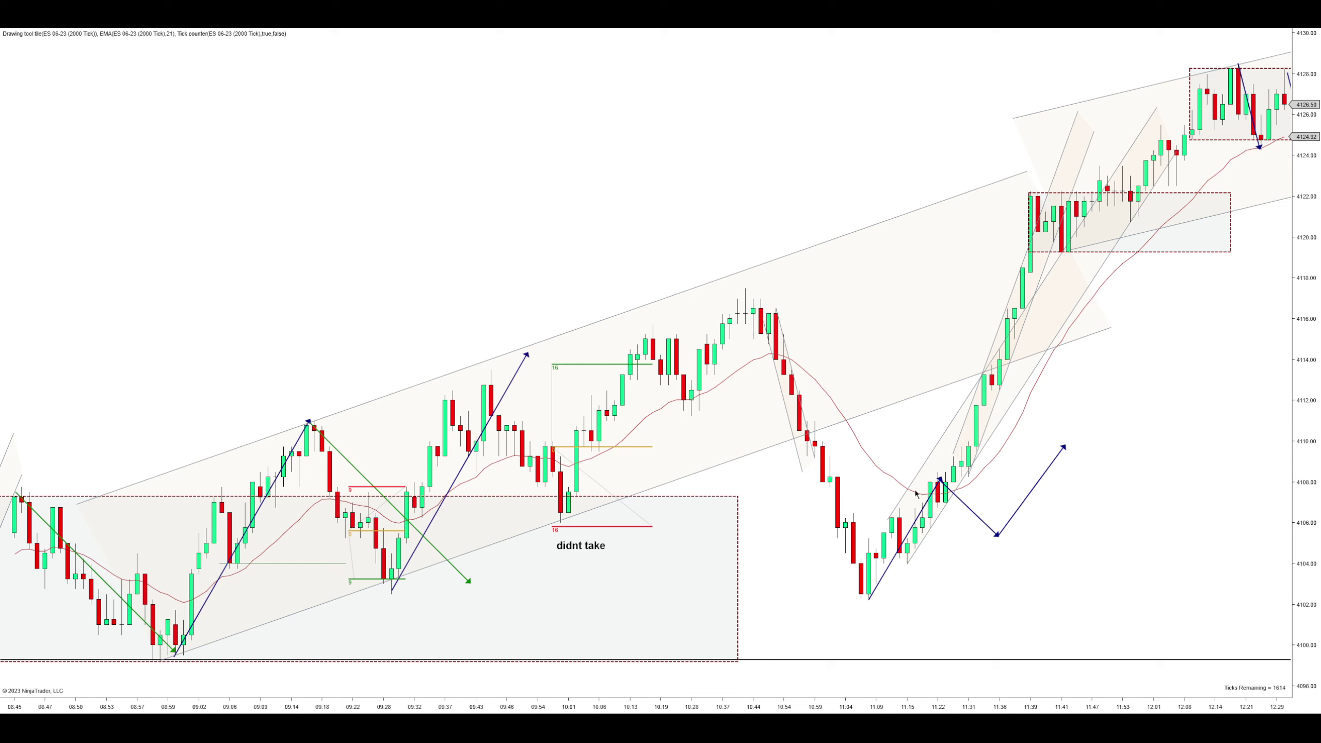
Draw a line anchored at the 11:09 low and ending higher up the rally.
{"action": "left_click", "coordinate": [320, 248]}
{"action": "left_click", "coordinate": [869, 599]}
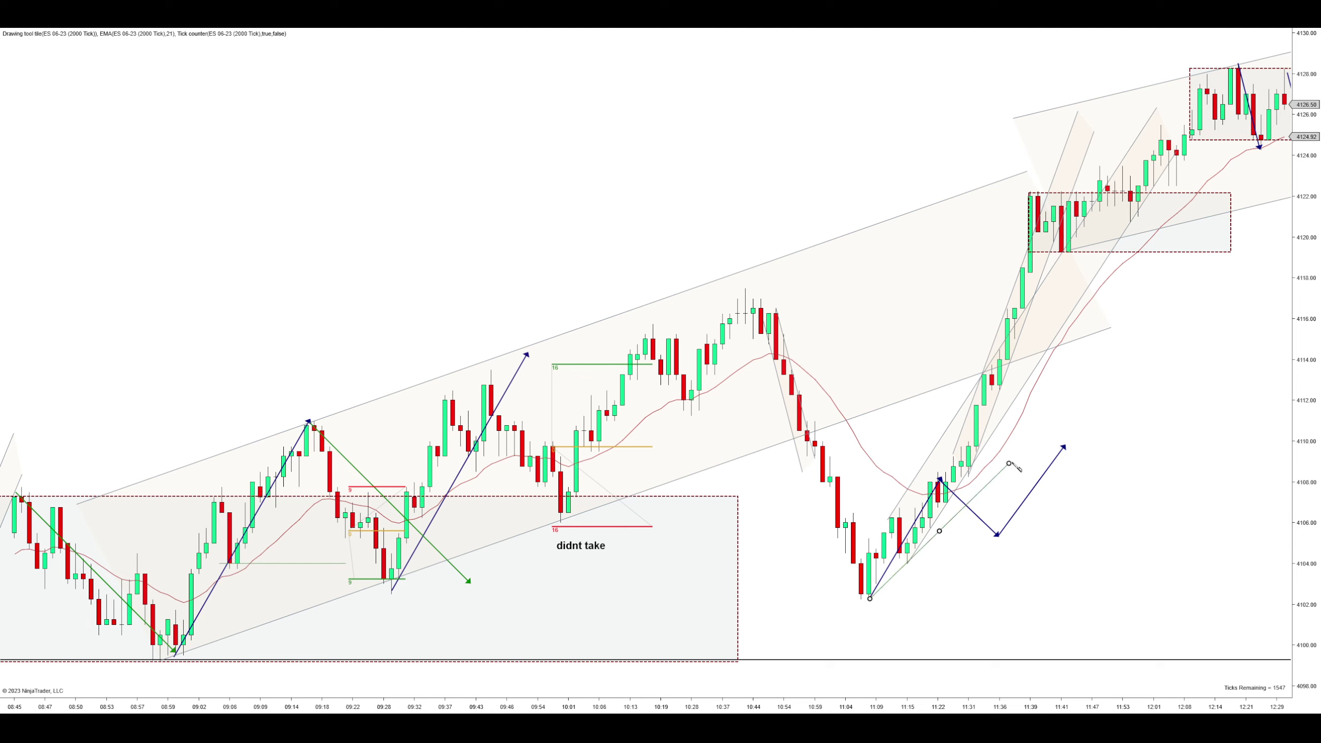
{"action": "left_click", "coordinate": [1012, 438]}
Select the thin rally line, deselect it, then select the rising channel over the rally.
{"action": "left_click", "coordinate": [912, 562]}
{"action": "left_click", "coordinate": [967, 468]}
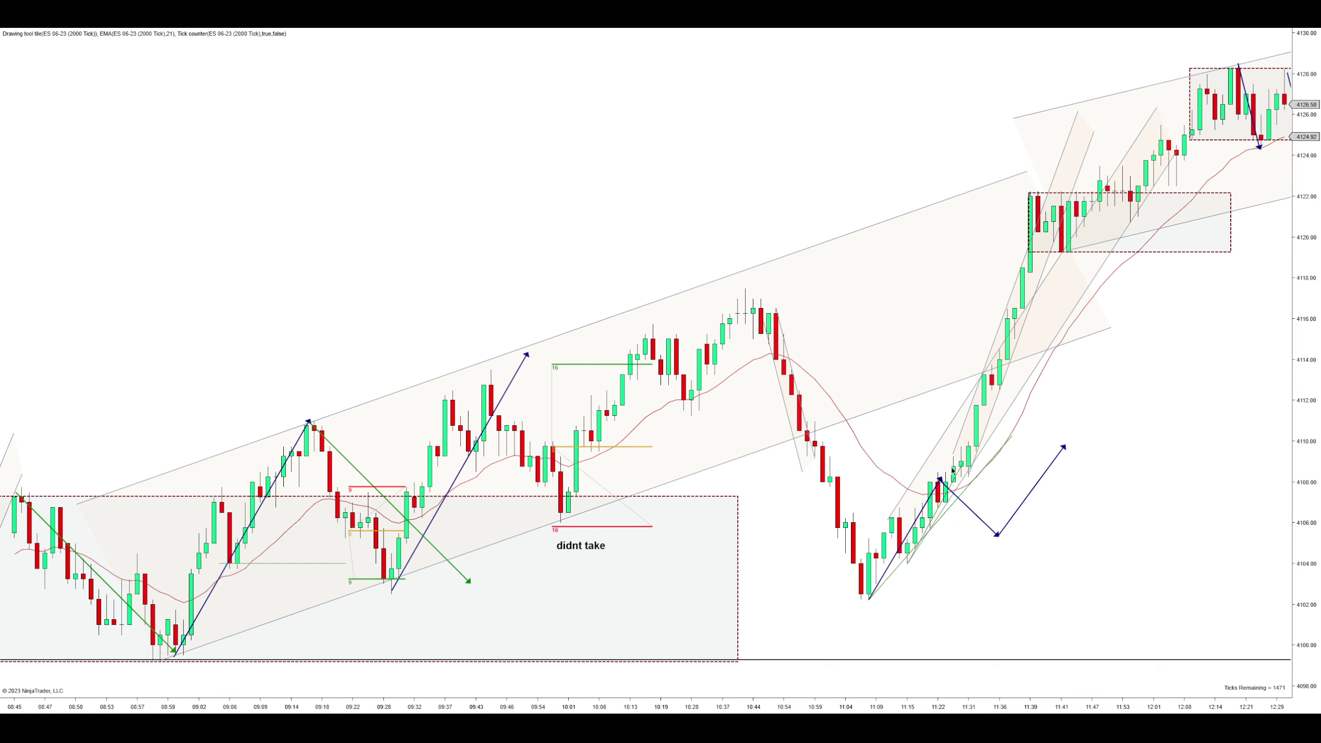
{"action": "left_click", "coordinate": [935, 537]}
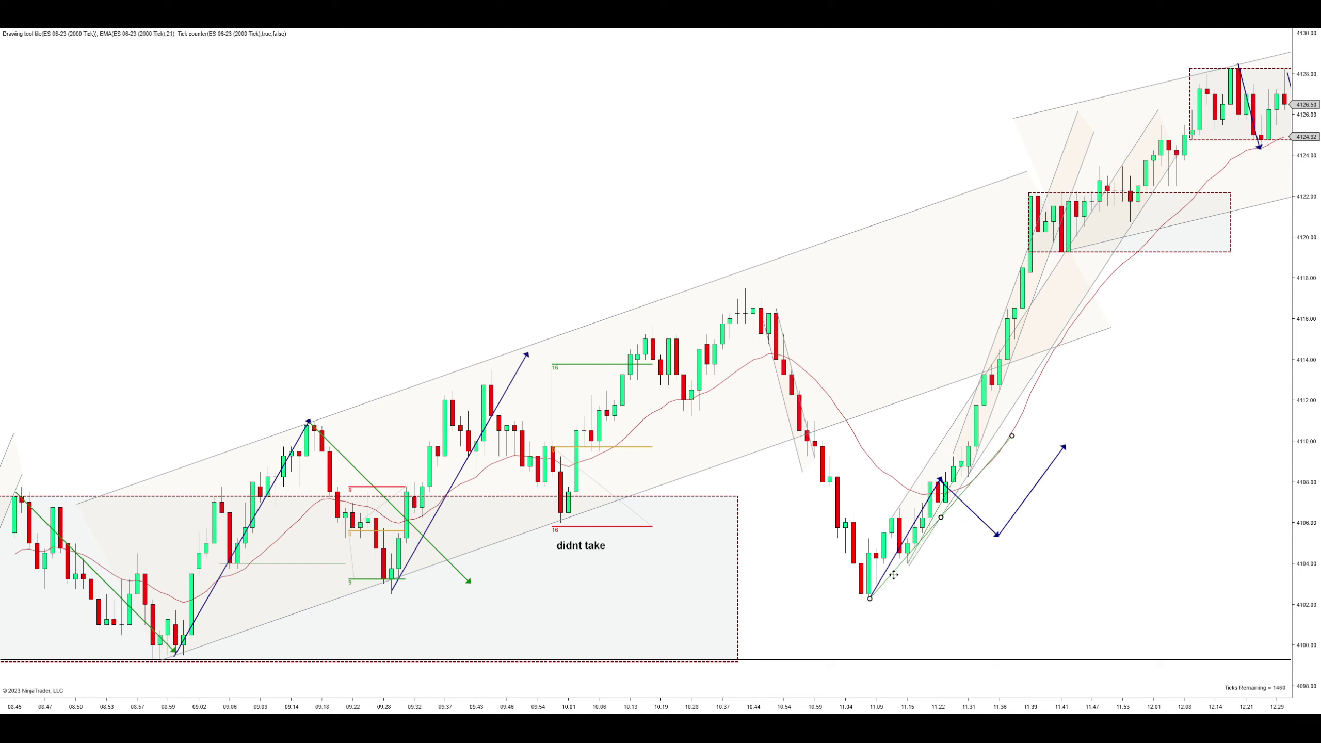